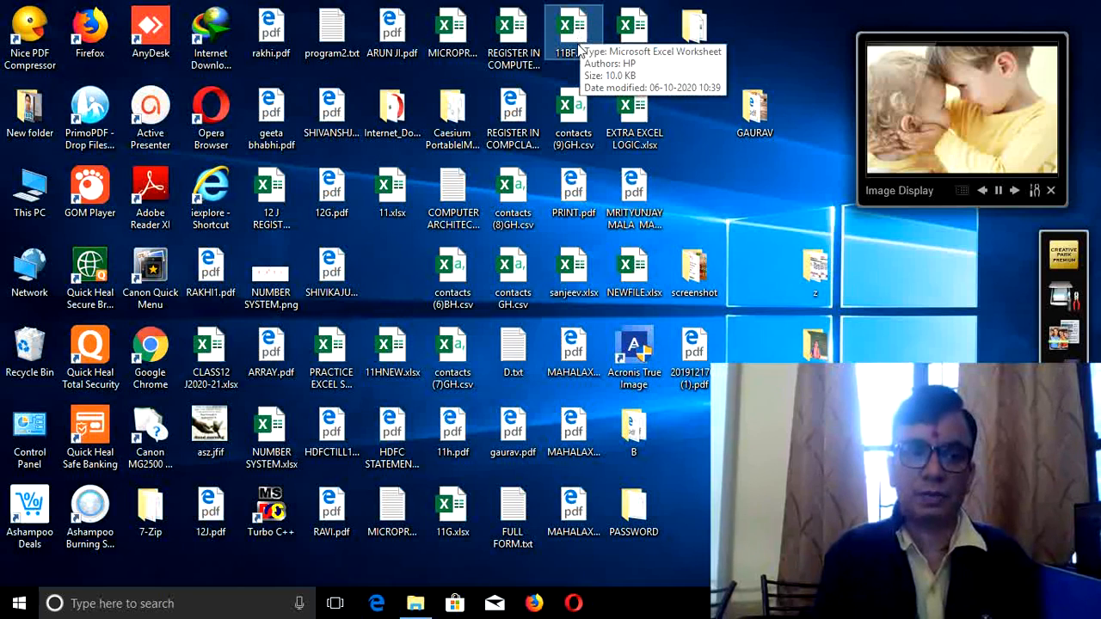
# Open the 11BF.xlsx workbook from the desktop, save it to the Desktop folder as the PDF 11BF, and close the published PDF
pyautogui.doubleClick(565, 36)
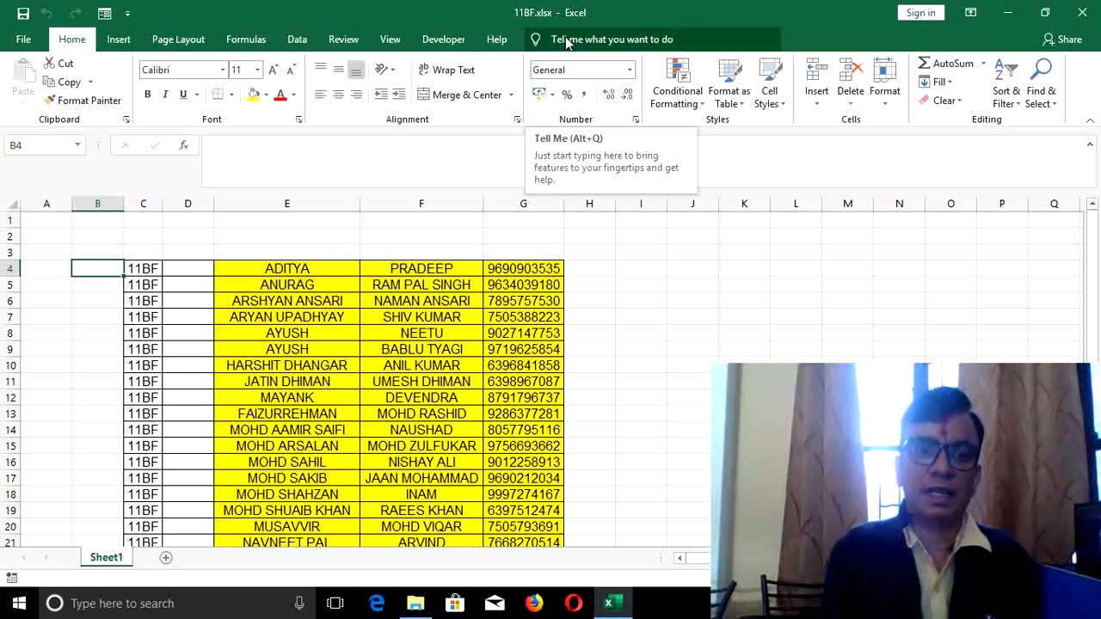
pyautogui.click(27, 43)
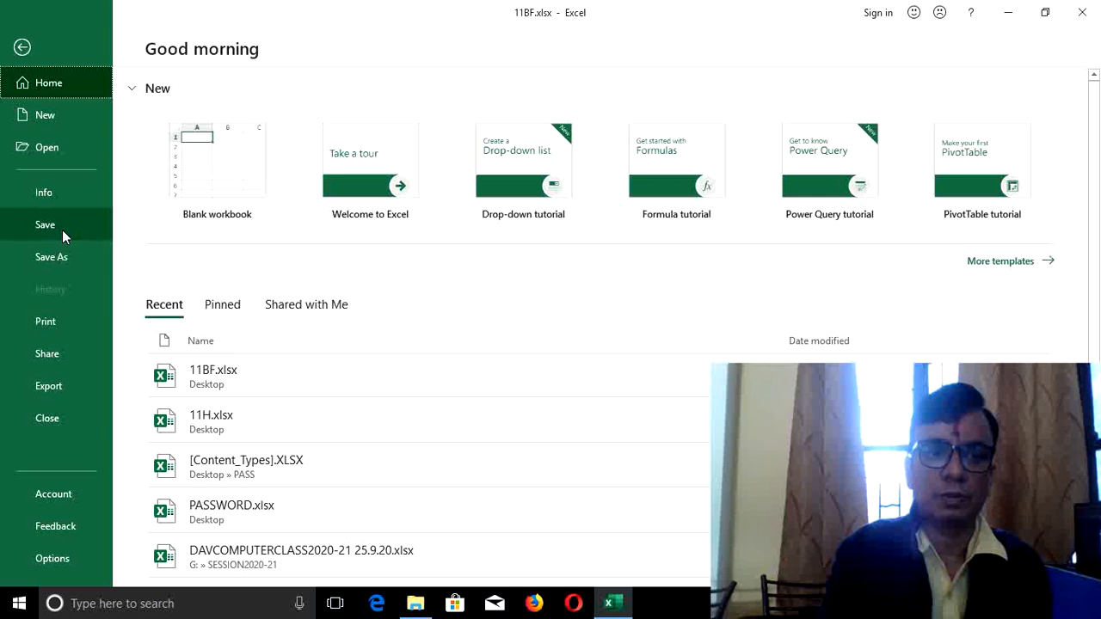
pyautogui.click(62, 260)
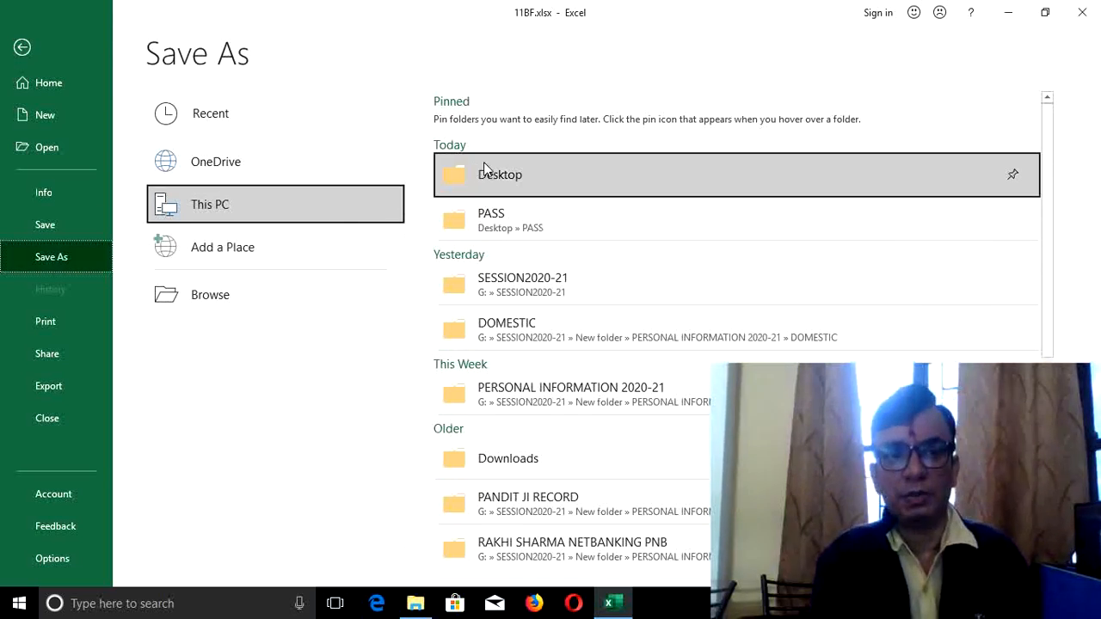
pyautogui.click(487, 168)
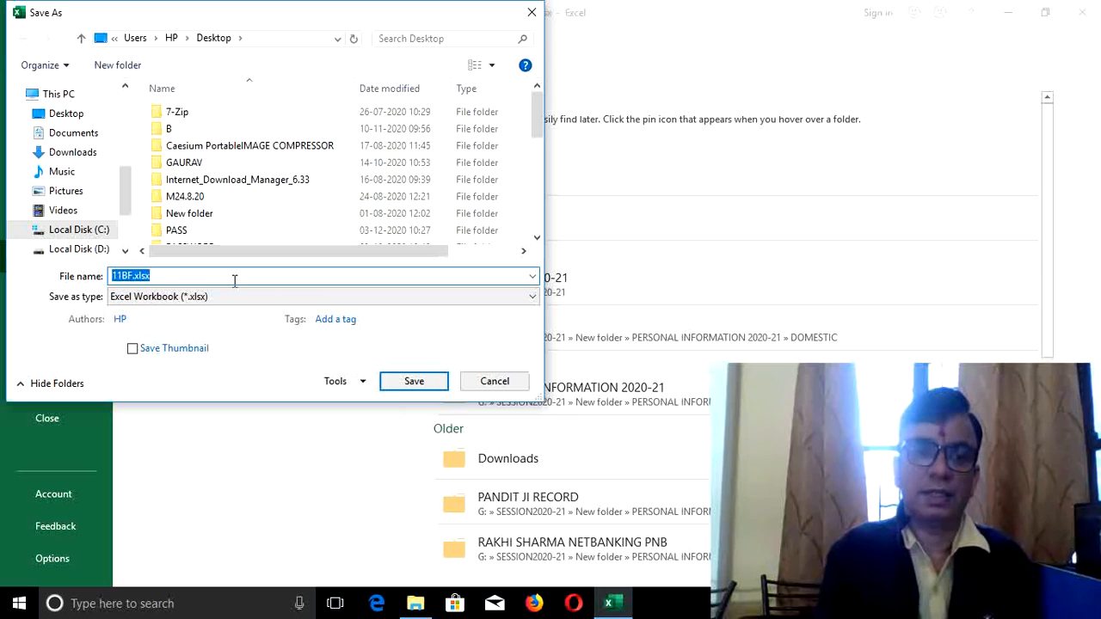
pyautogui.write('11')
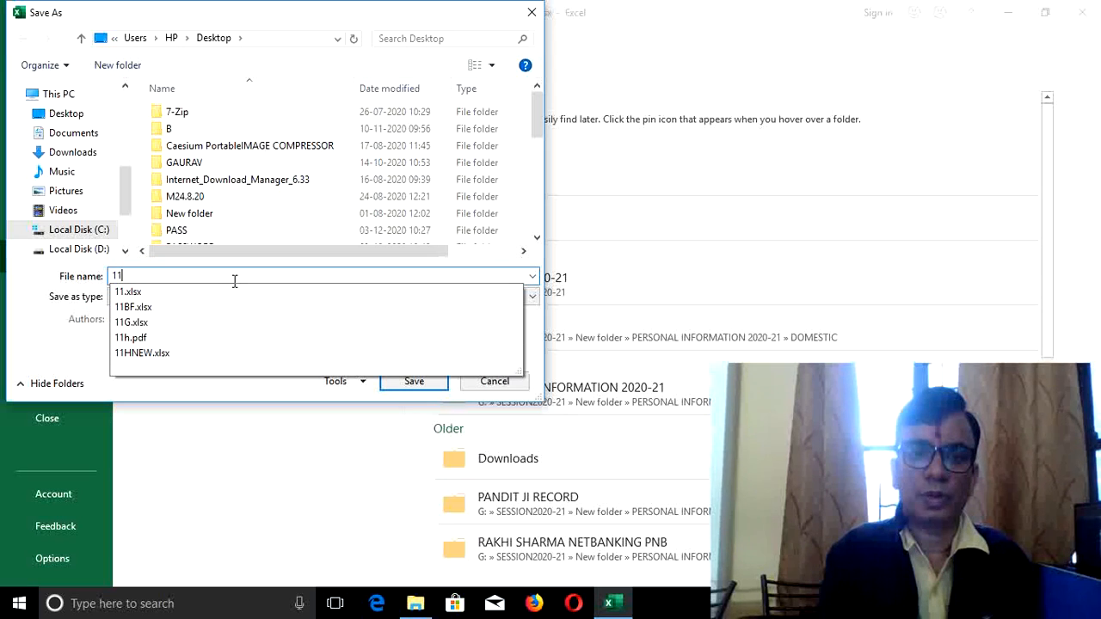
pyautogui.write('BF')
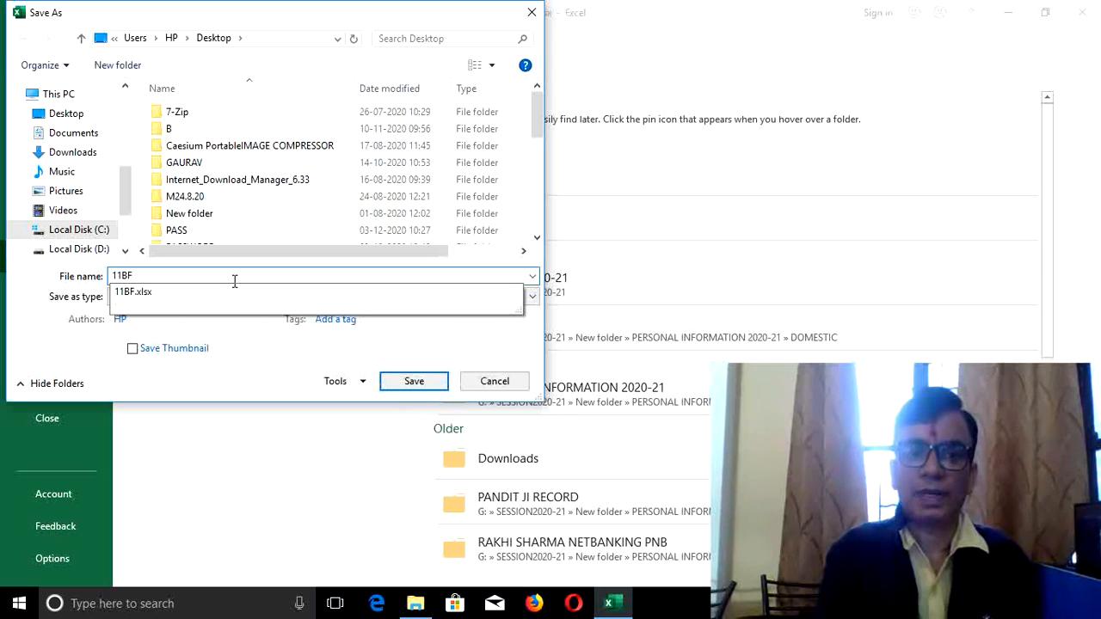
pyautogui.click(231, 334)
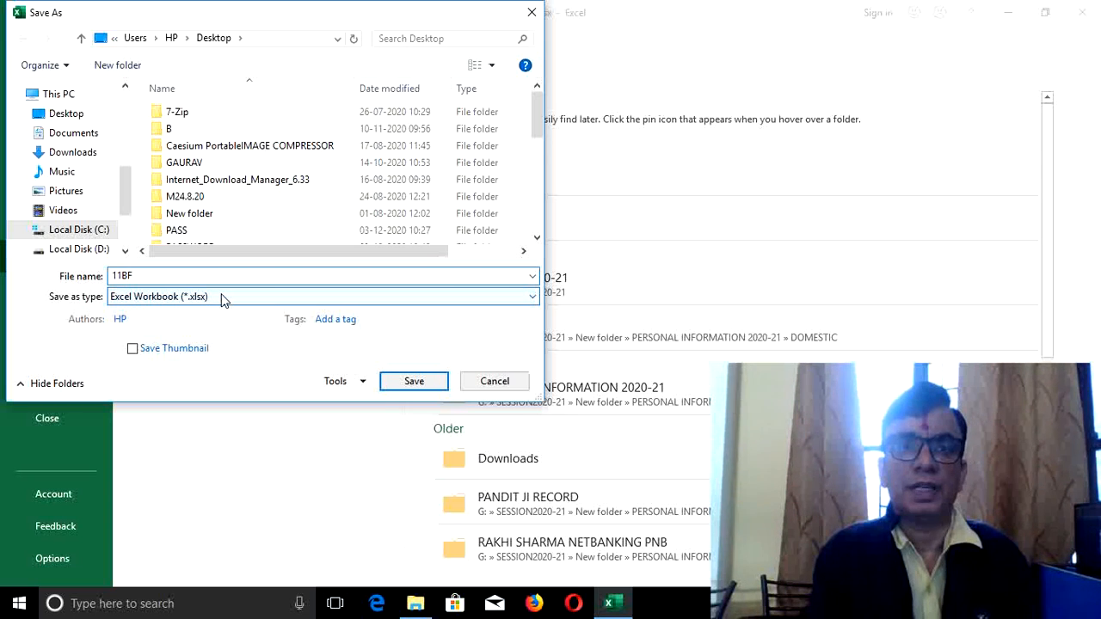
pyautogui.click(220, 297)
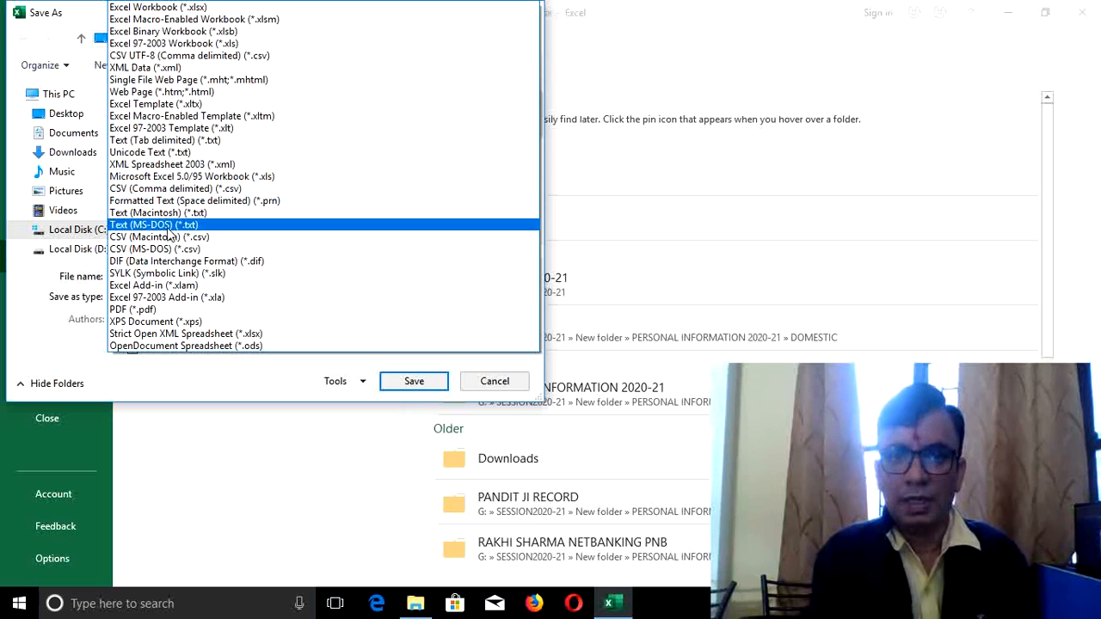
pyautogui.click(169, 308)
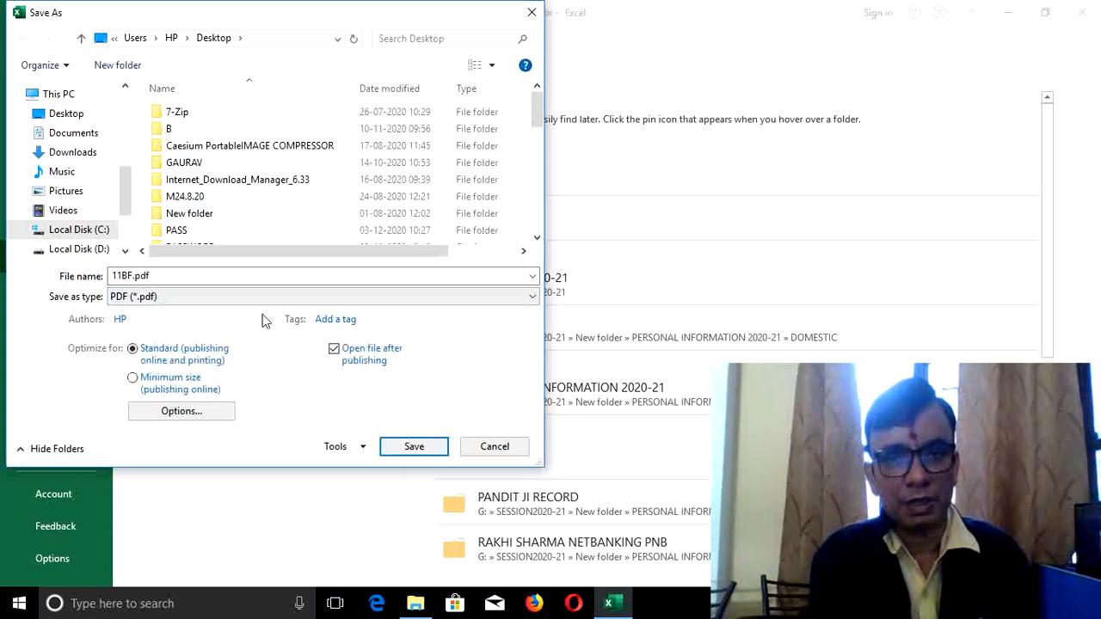
pyautogui.click(414, 447)
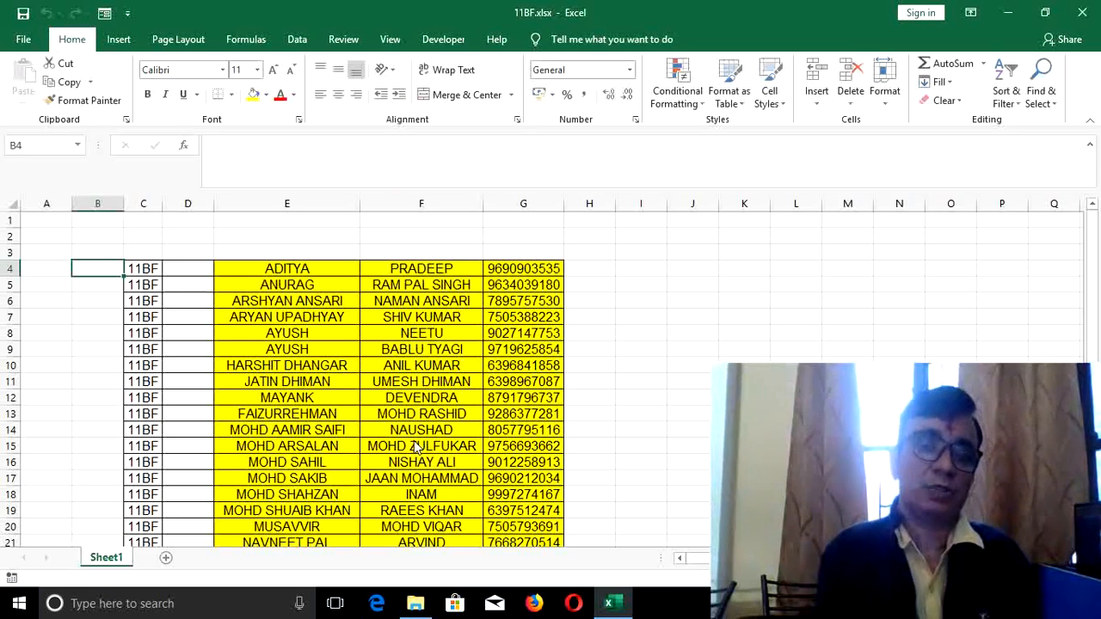
pyautogui.press('super+1')
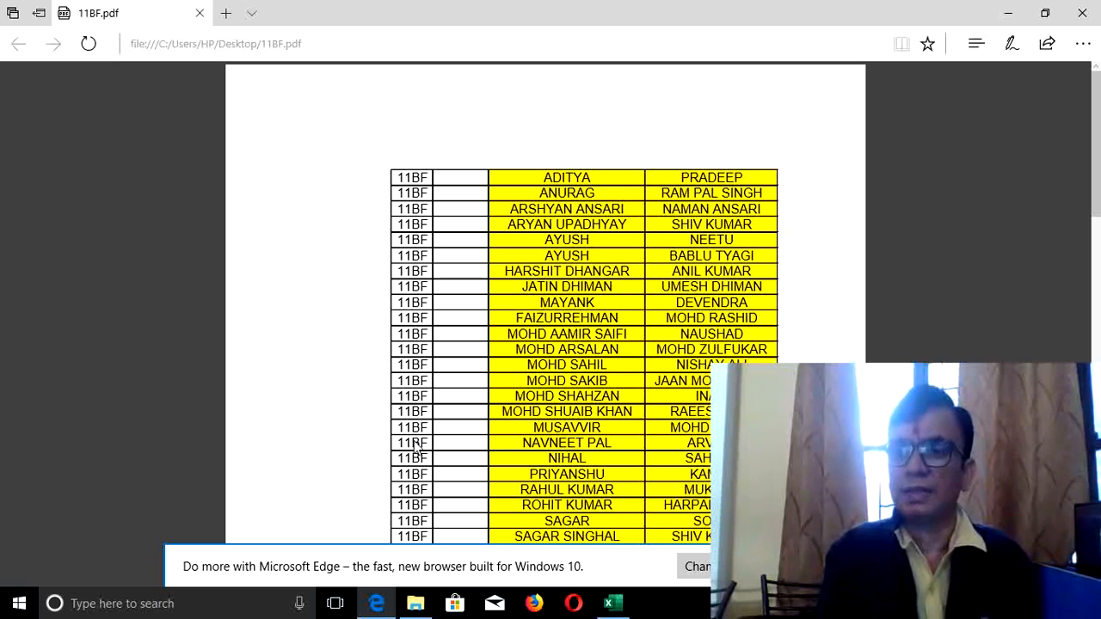
pyautogui.click(1083, 12)
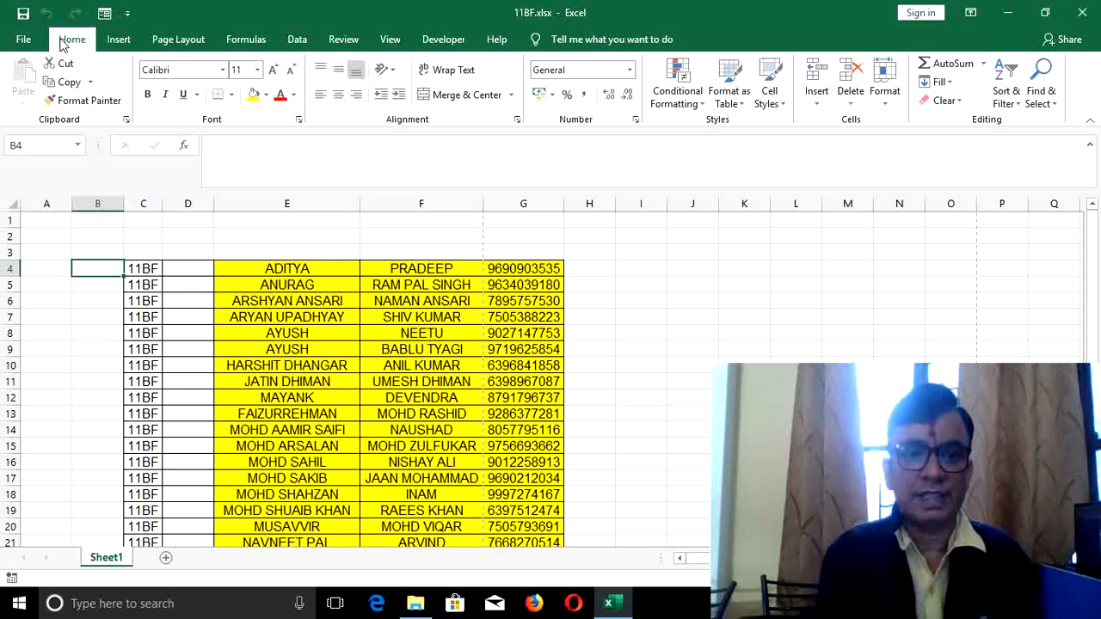
# Open the Protect Sheet settings and examine the available user permissions from Format columns through Delete rows
pyautogui.click(887, 105)
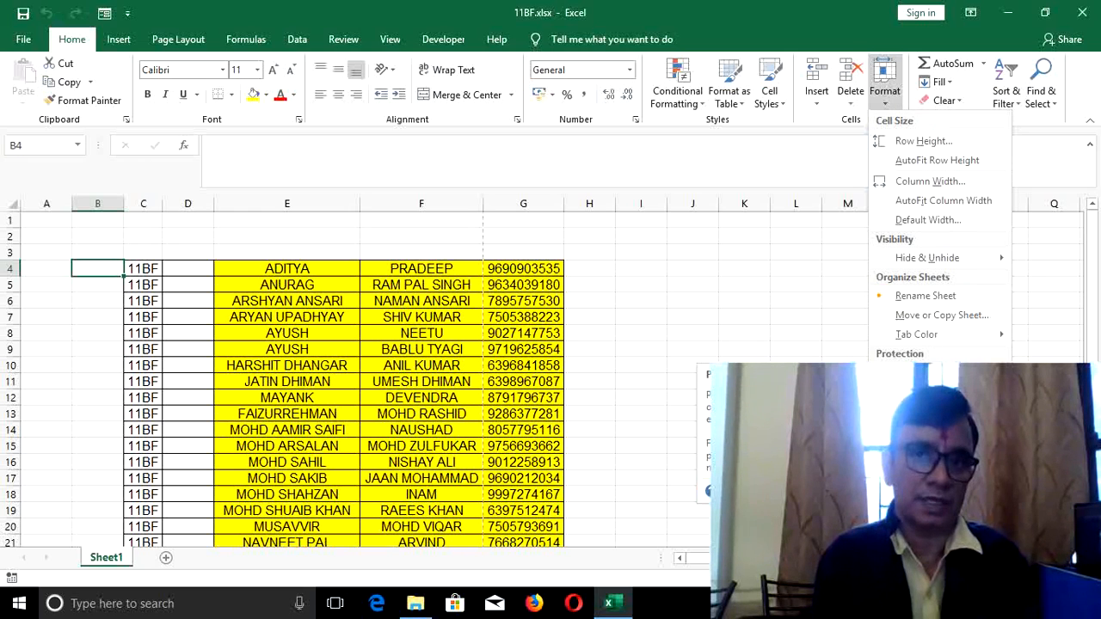
pyautogui.click(922, 372)
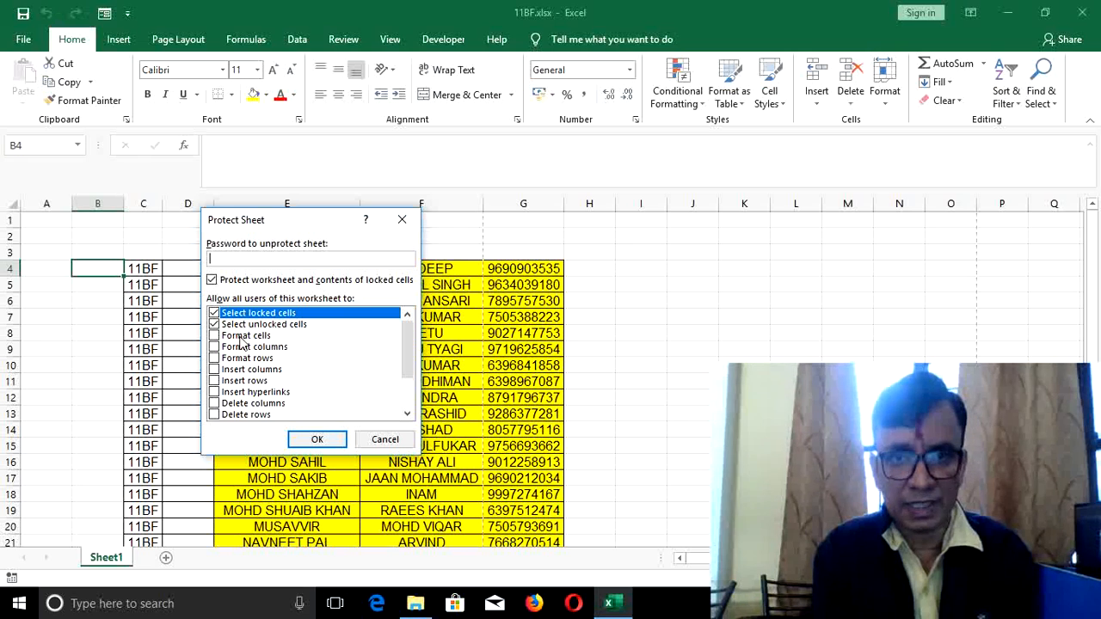
pyautogui.click(251, 348)
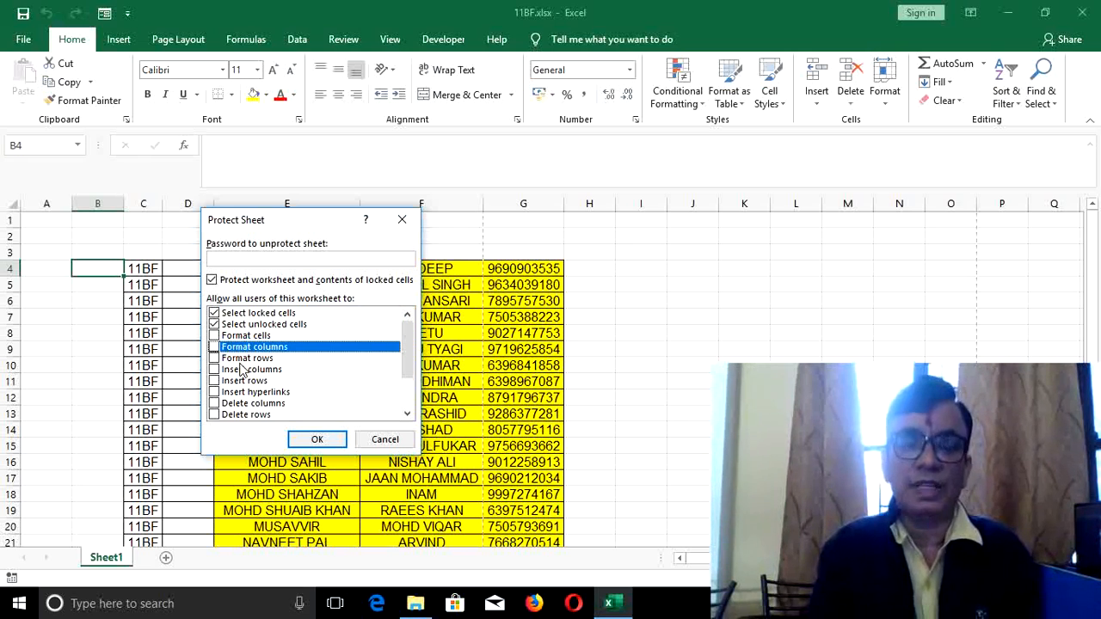
pyautogui.click(241, 363)
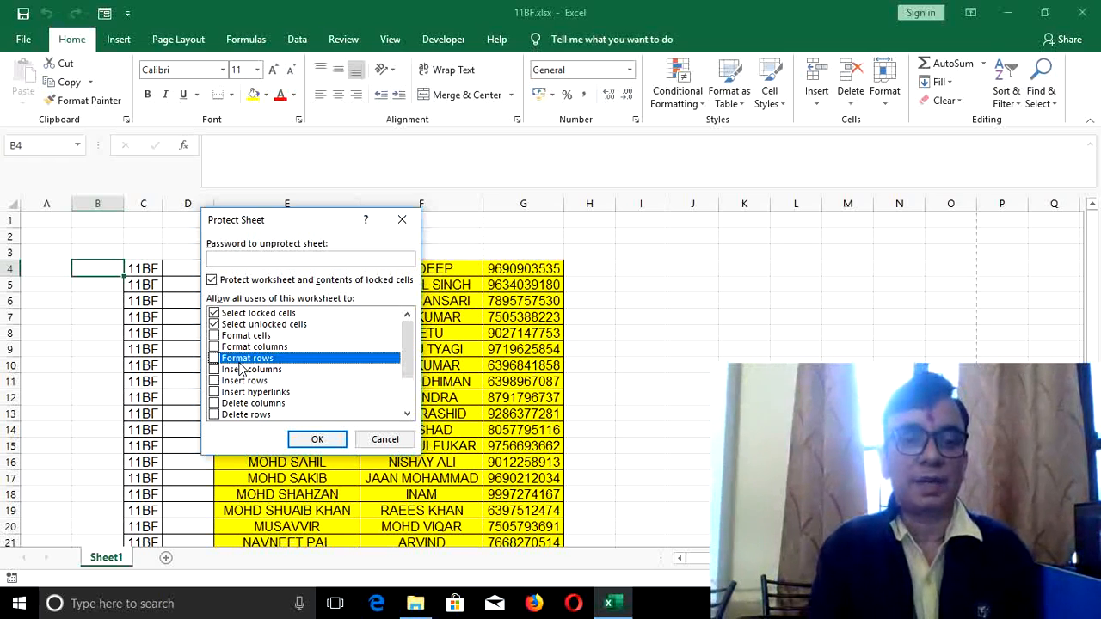
pyautogui.click(244, 371)
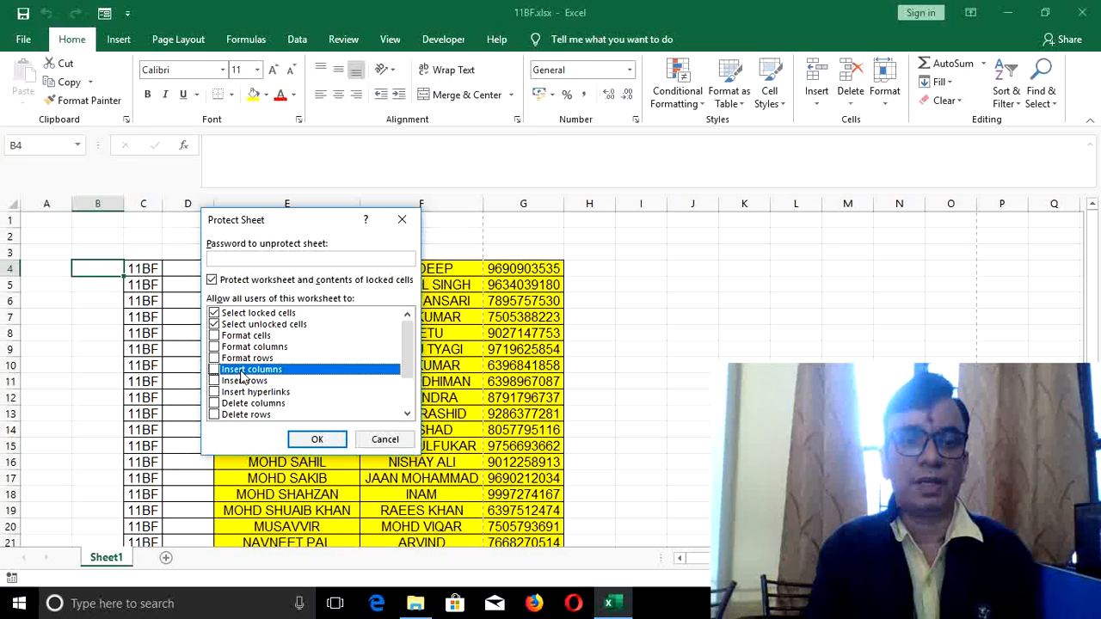
pyautogui.click(243, 384)
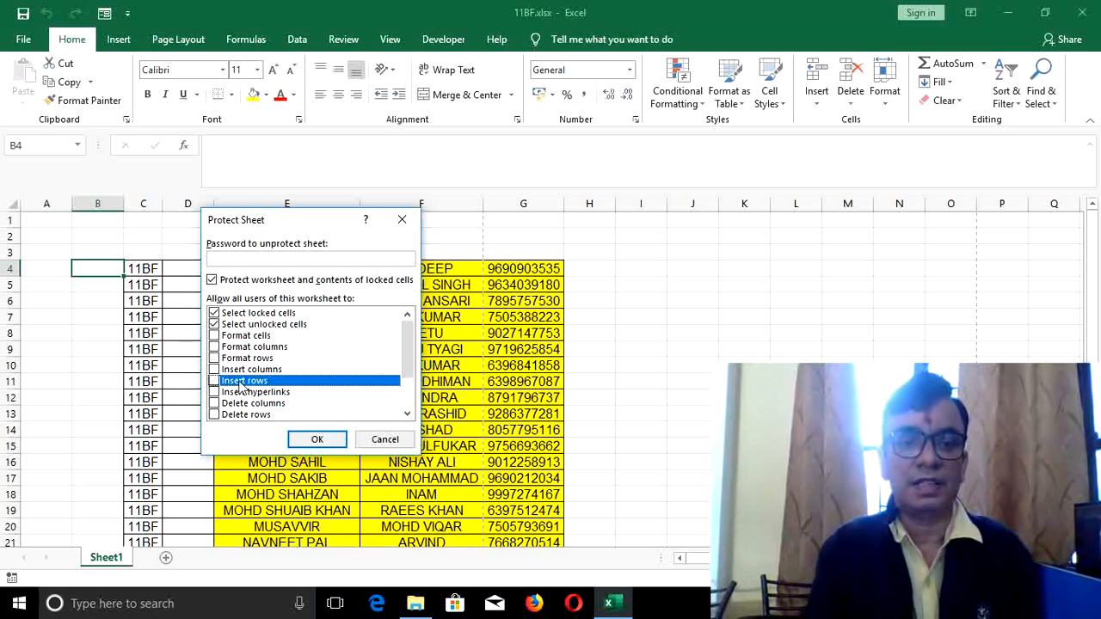
pyautogui.click(240, 396)
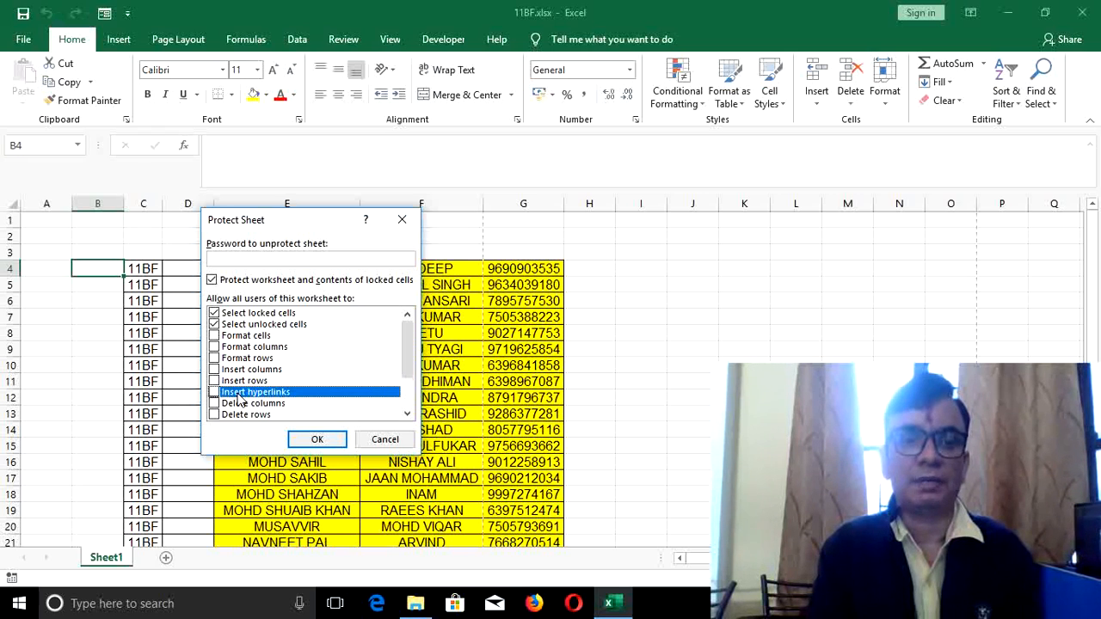
pyautogui.click(236, 405)
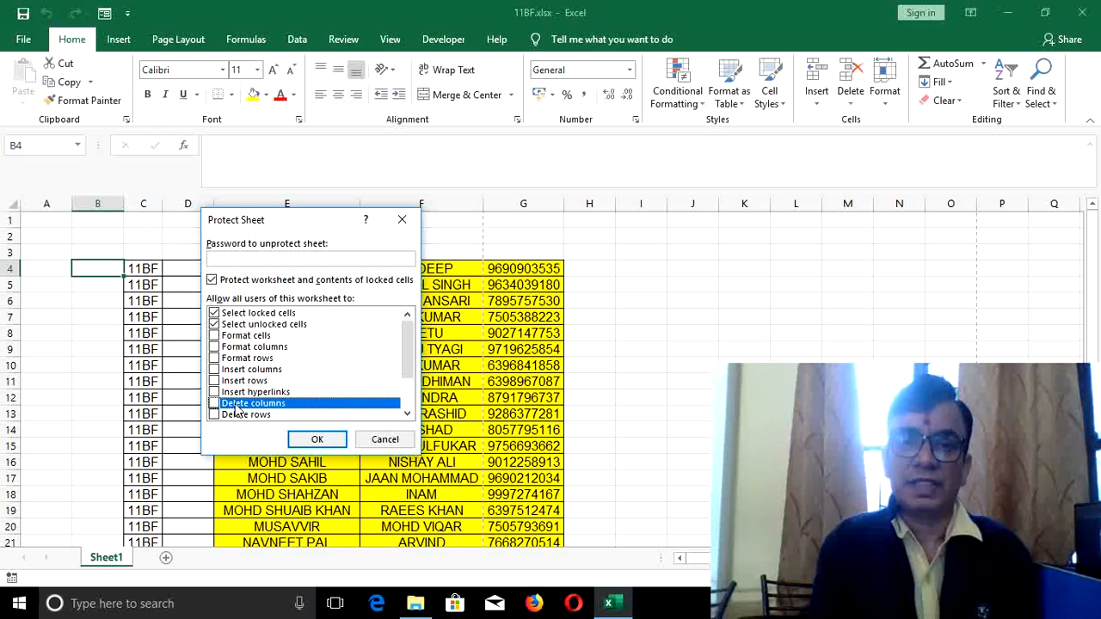
pyautogui.click(239, 417)
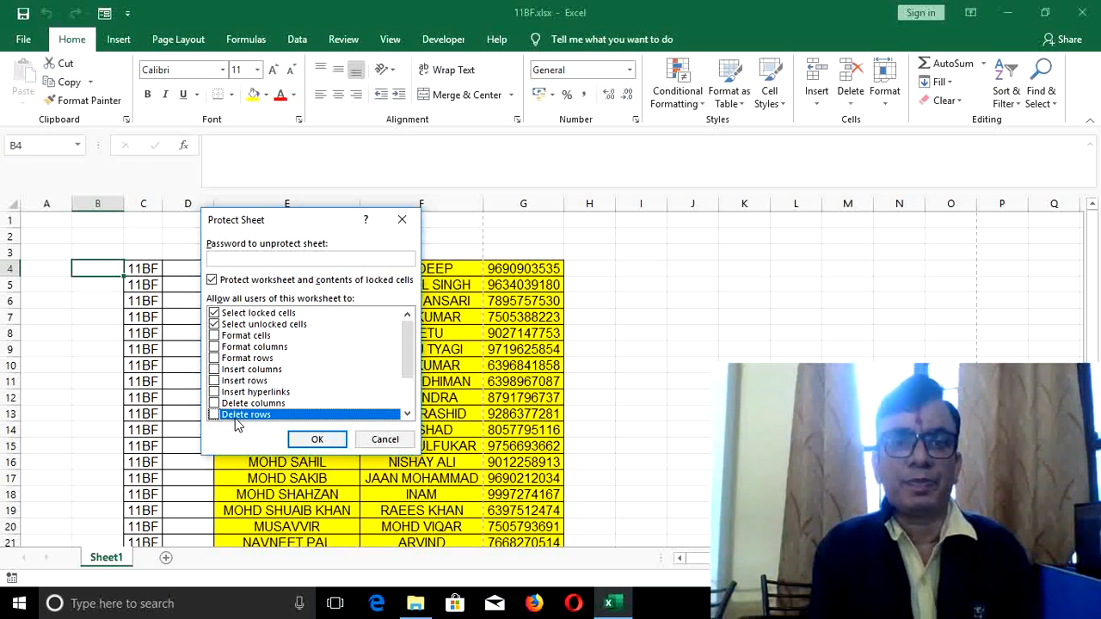
pyautogui.click(214, 337)
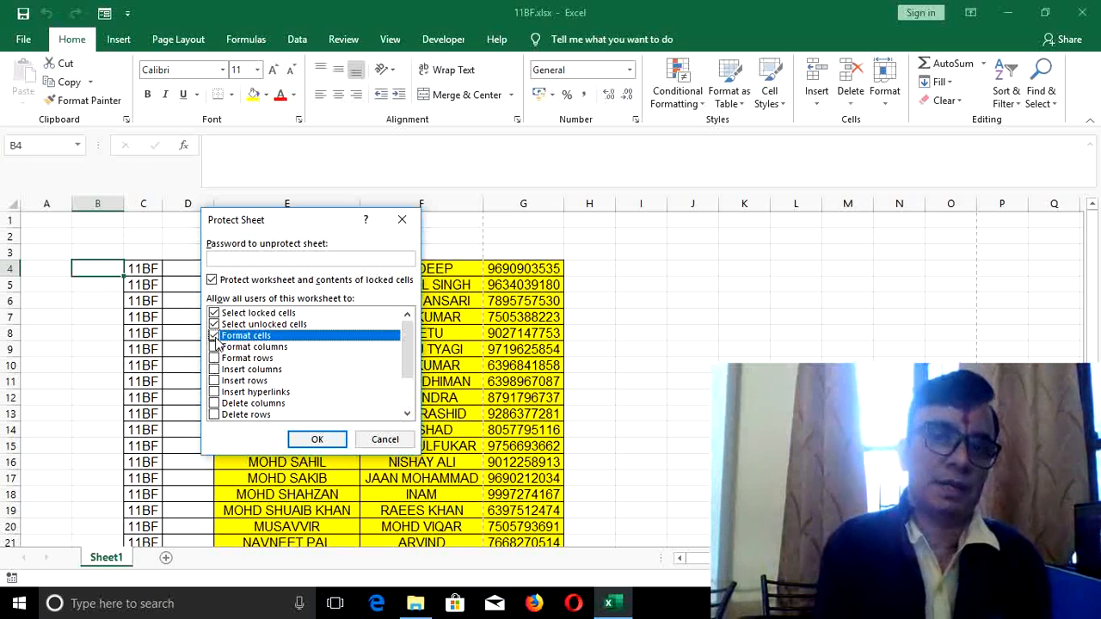
pyautogui.click(214, 348)
pyautogui.click(215, 358)
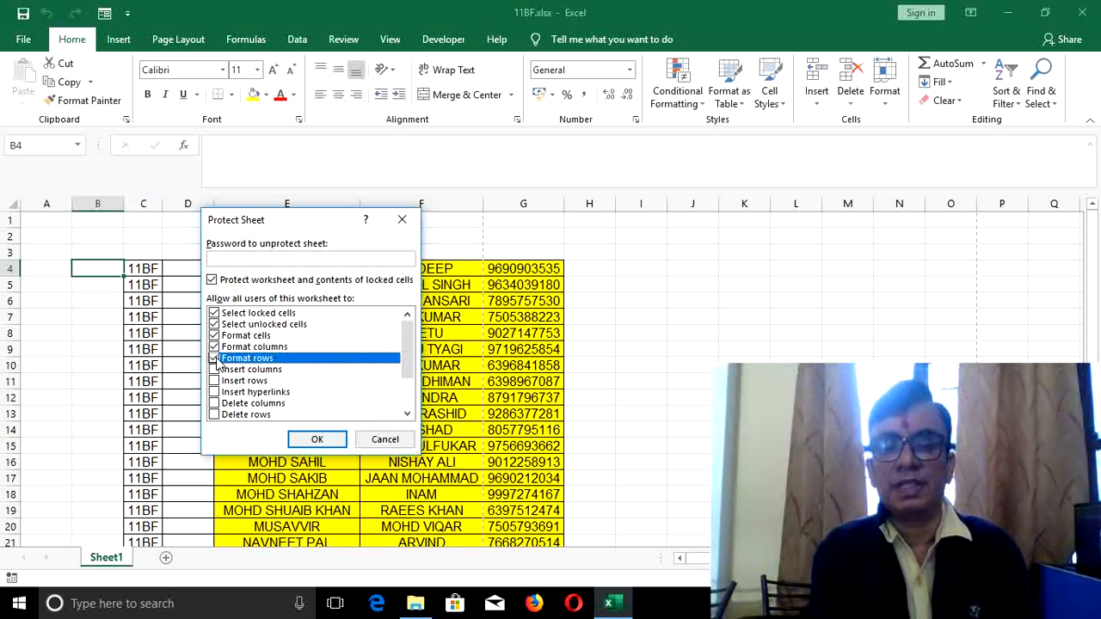
pyautogui.click(215, 370)
pyautogui.click(215, 381)
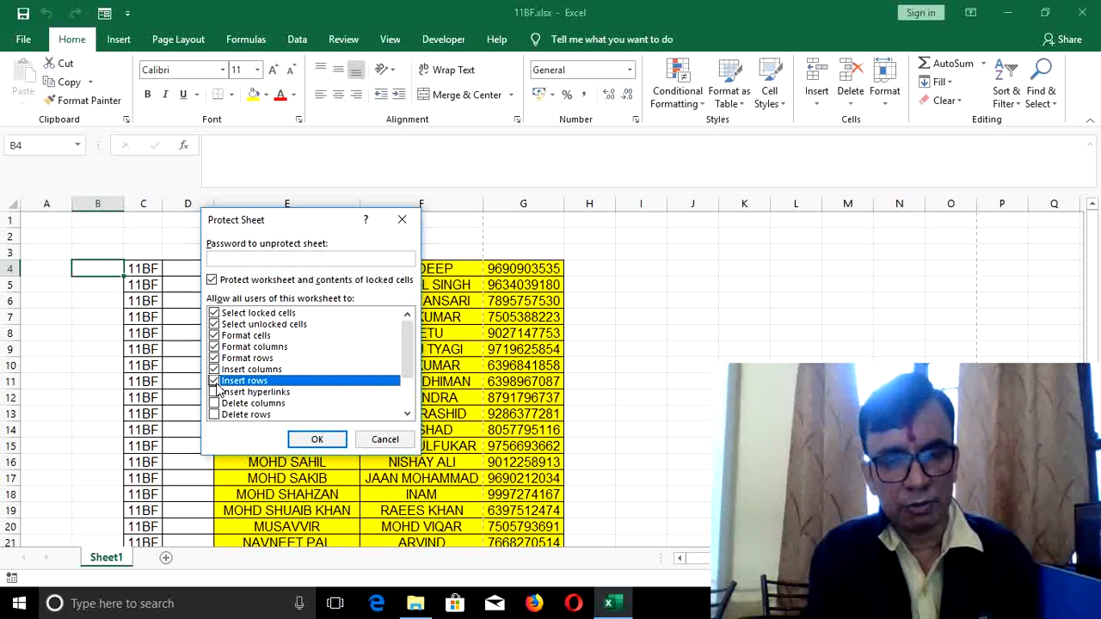
pyautogui.click(215, 392)
pyautogui.click(215, 404)
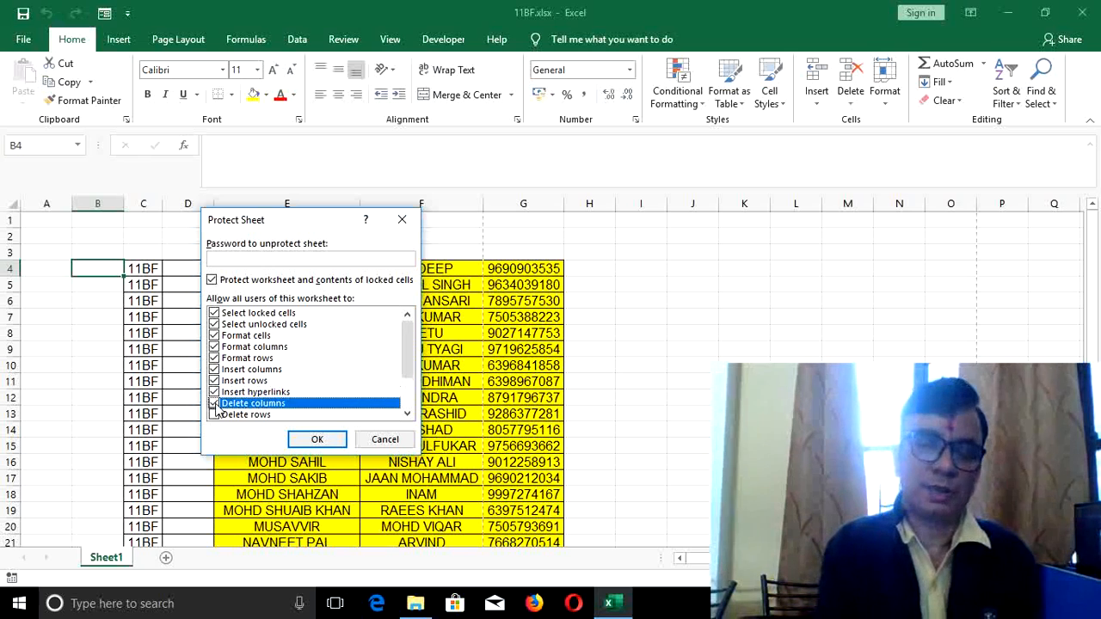
pyautogui.click(215, 414)
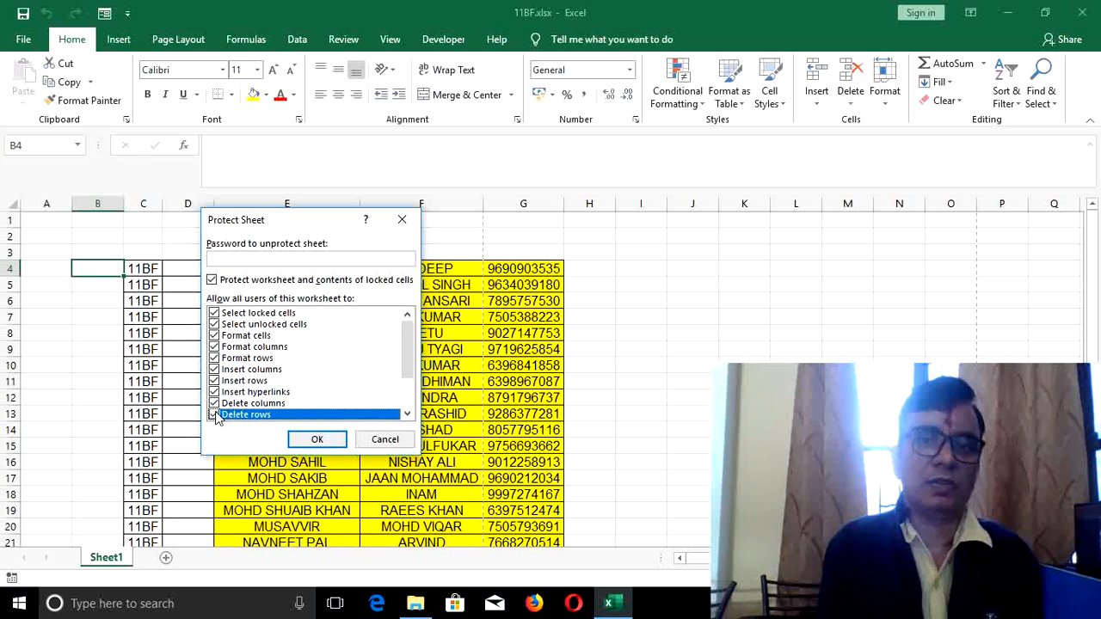
pyautogui.click(248, 259)
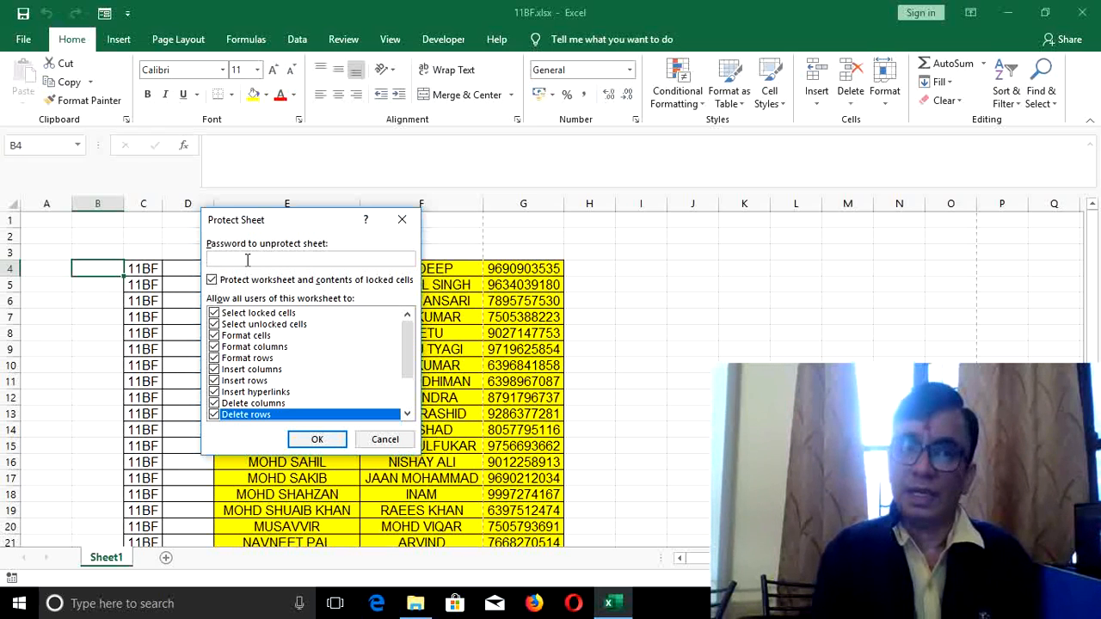
pyautogui.click(383, 443)
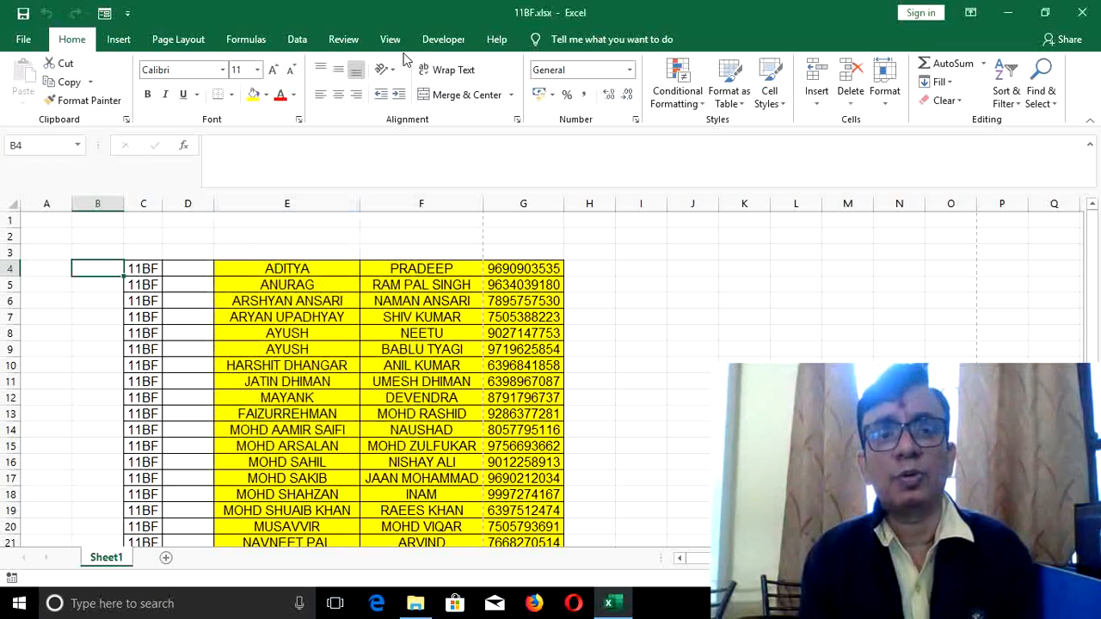
# Open the Protect Sheet settings for Sheet1 again, this time from the review commands
pyautogui.click(342, 42)
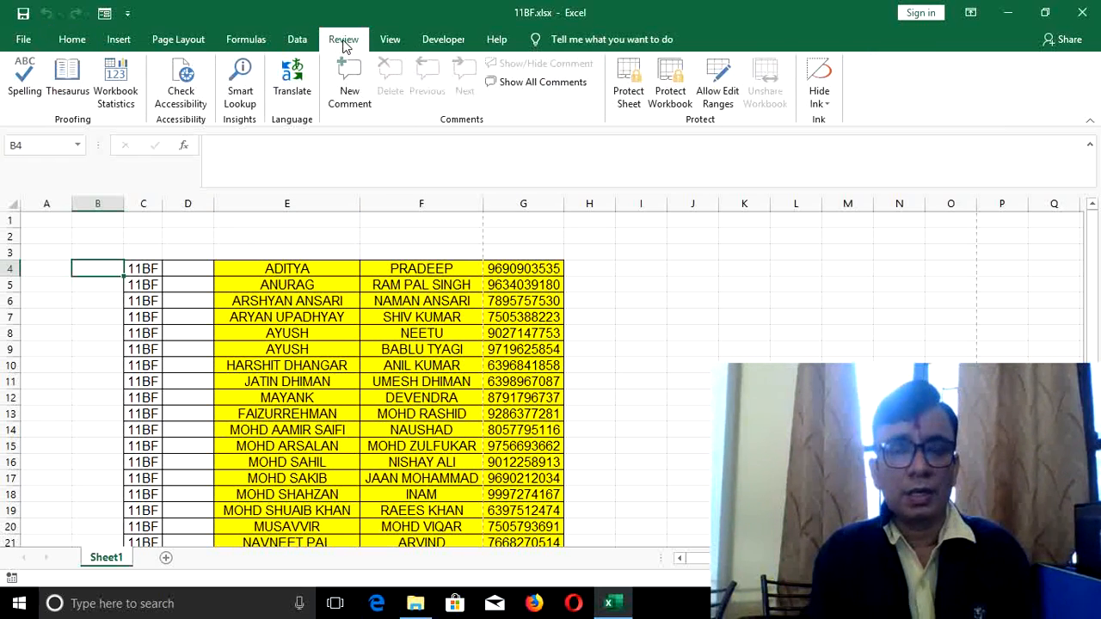
pyautogui.click(628, 82)
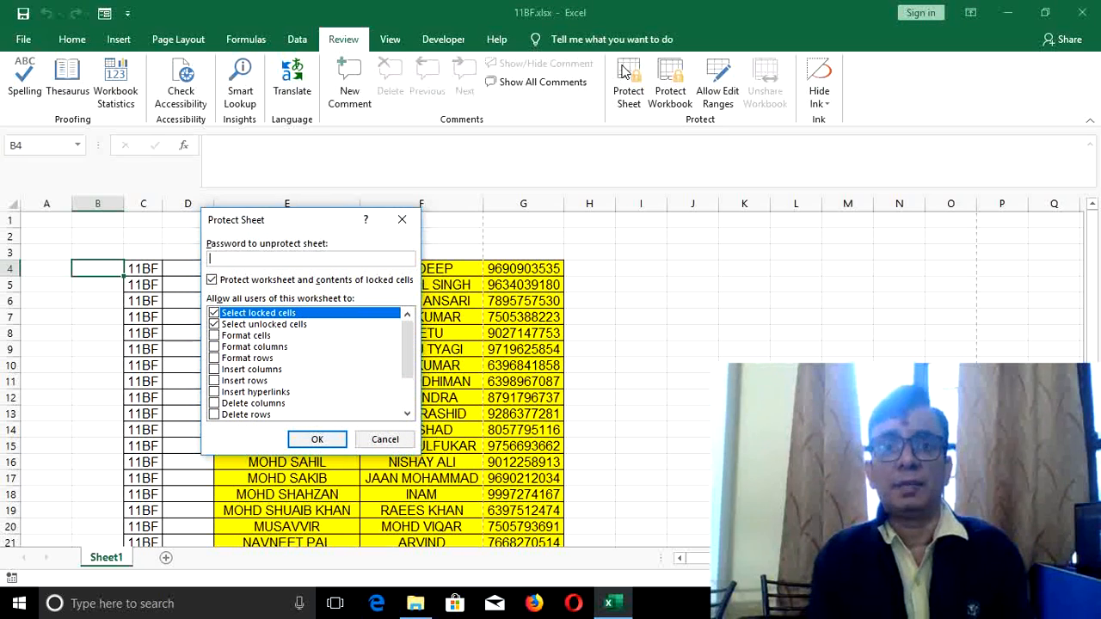